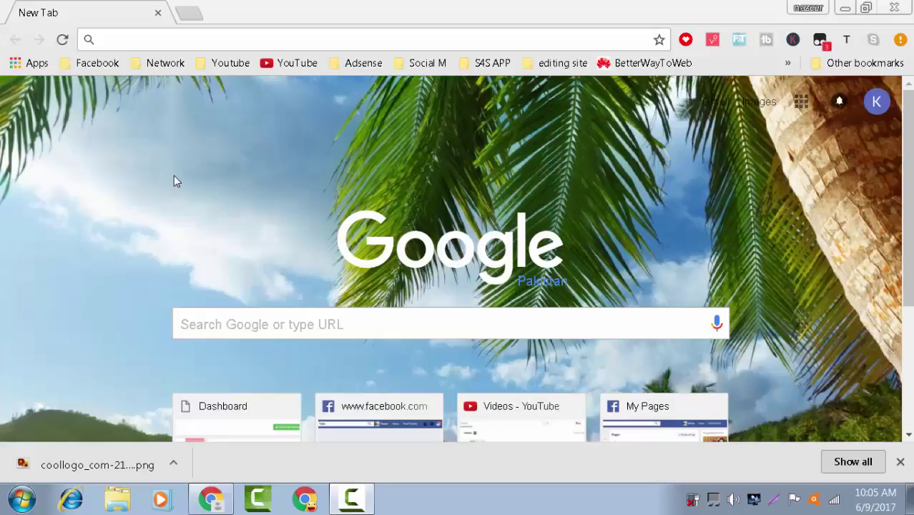
click(171, 45)
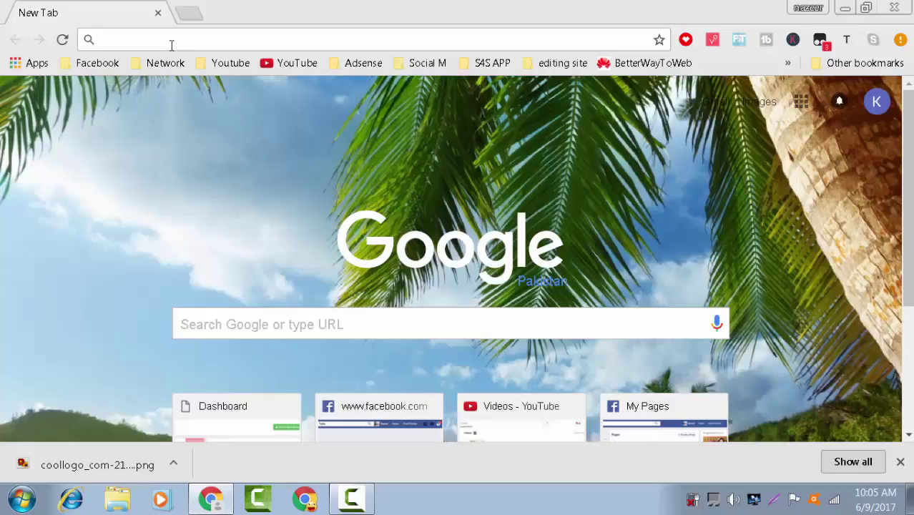
text(flamingtext.com)
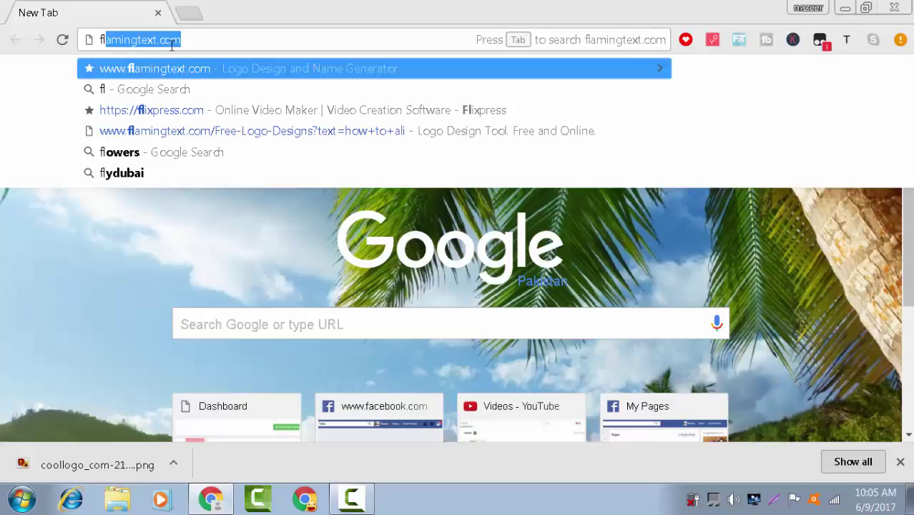
click(178, 68)
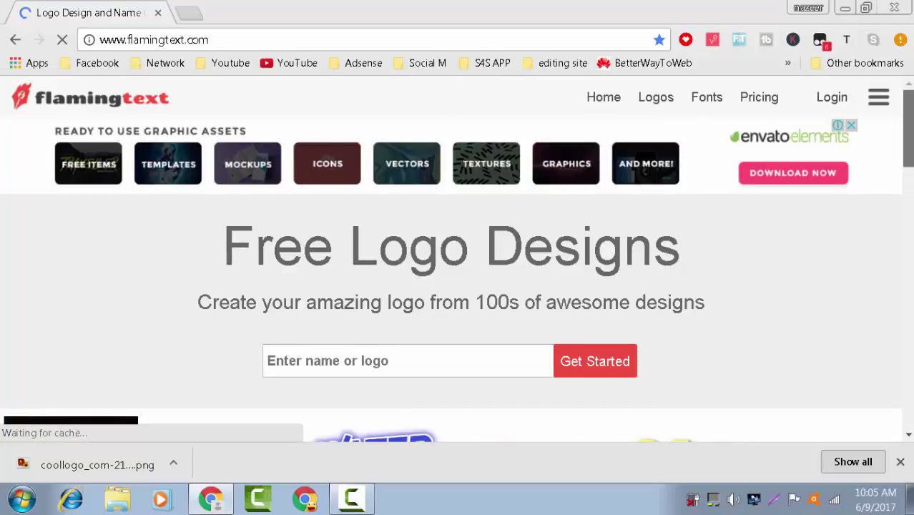
Enter "How To Ali" as the logo name and generate the free logo designs for it.
scroll(901, 145, down, 1)
scroll(456, 259, down, 2)
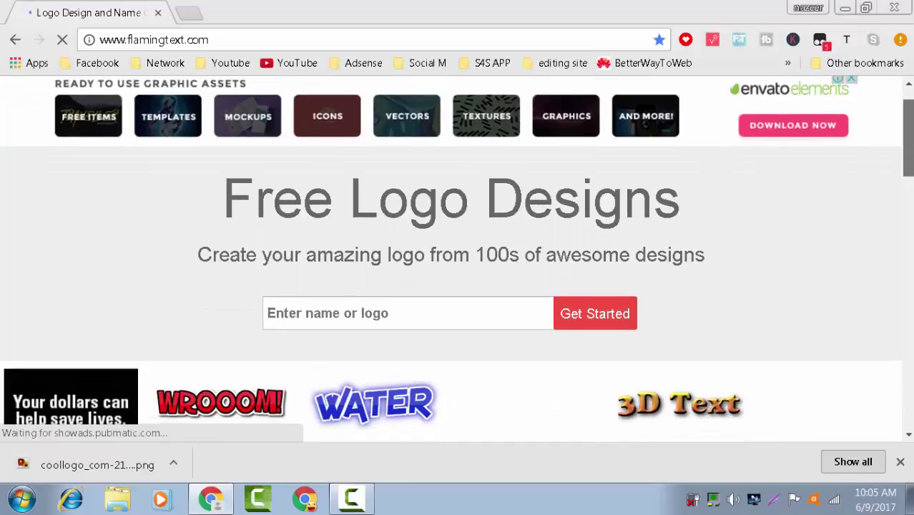
scroll(456, 258, down, 3)
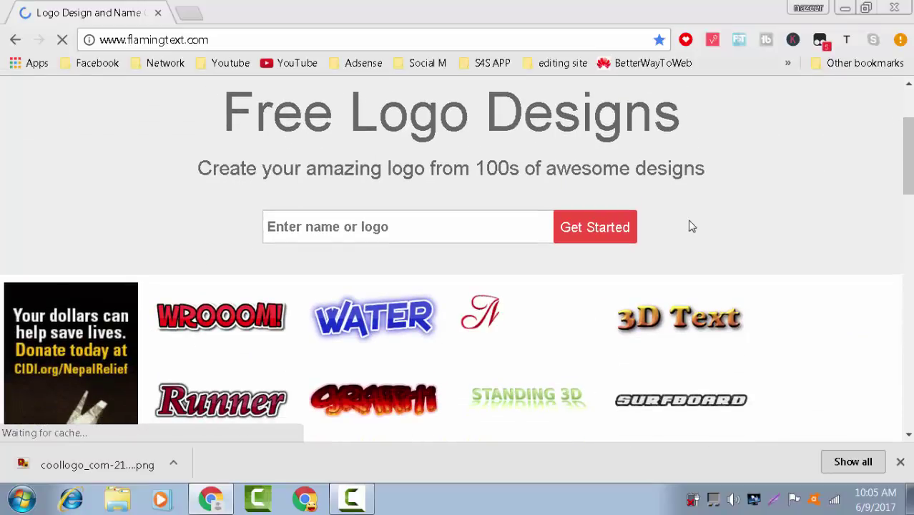
click(501, 223)
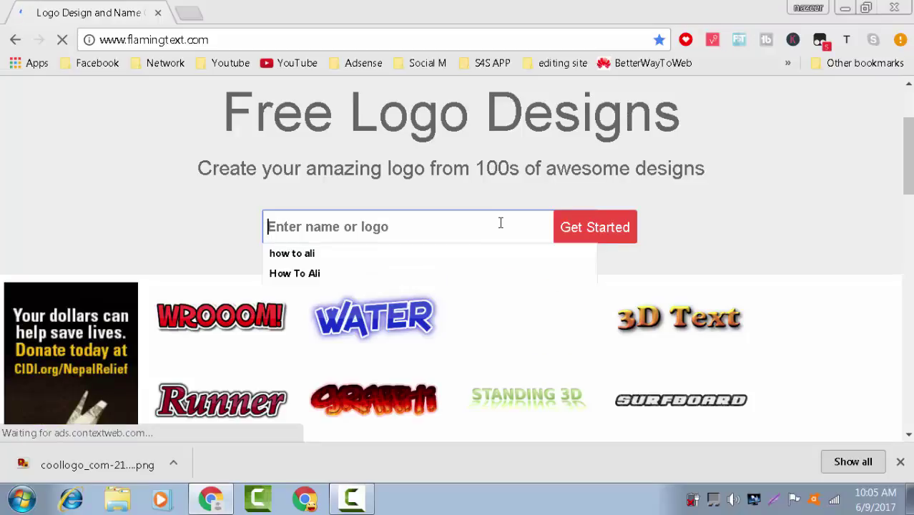
text(How )
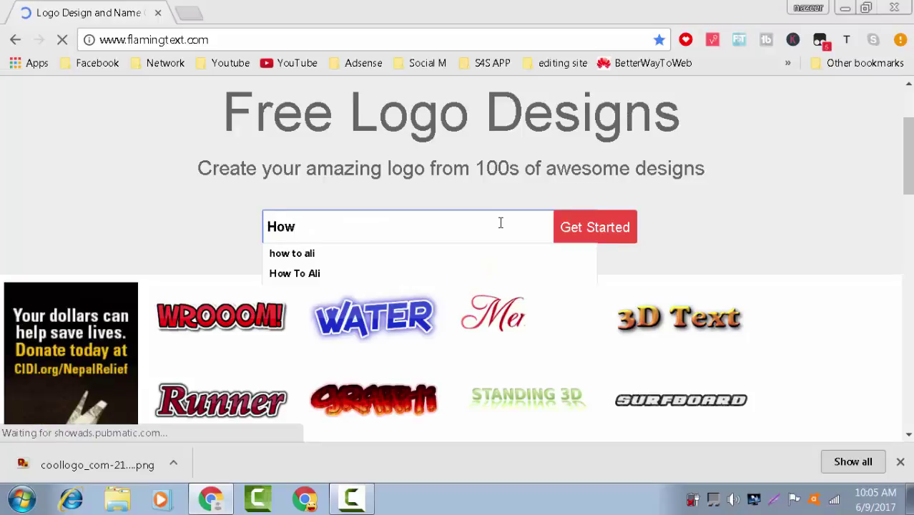
text(To )
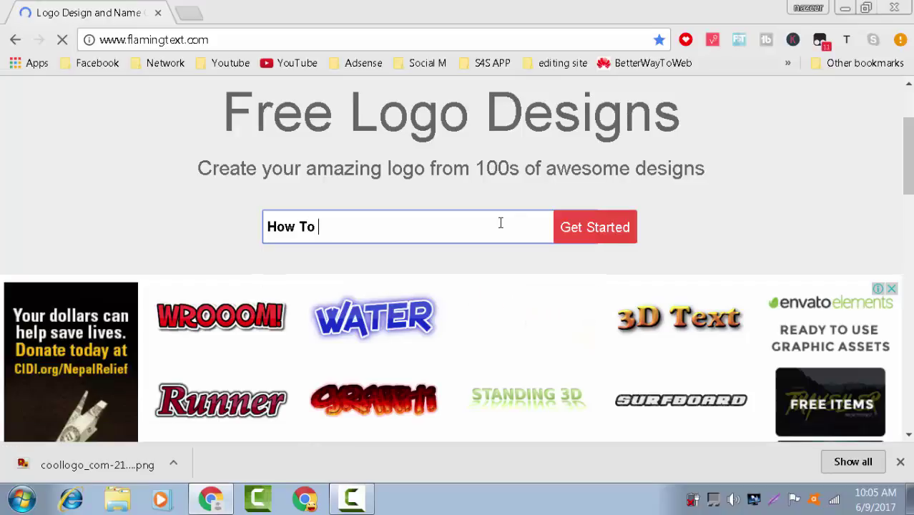
text(Ali)
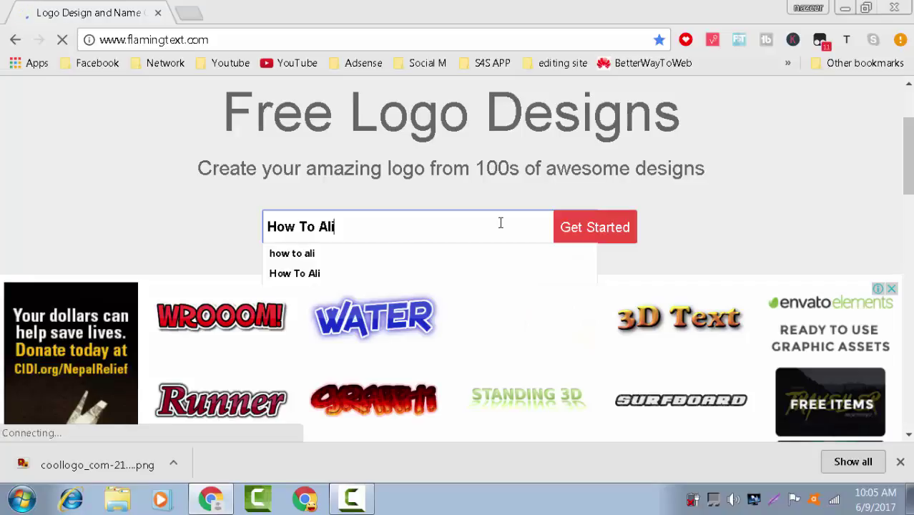
key(Return)
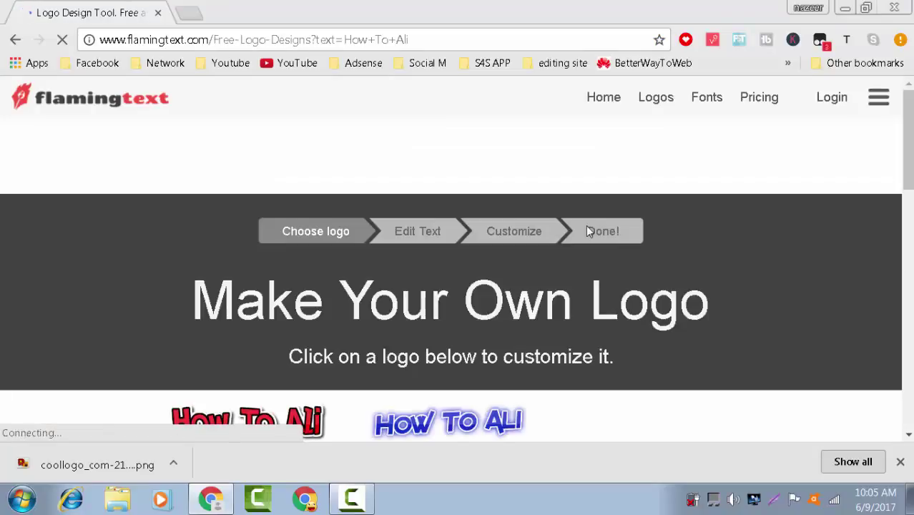
Go to the second page of the logo designs and choose the Harry Potter design.
scroll(485, 285, down, 2)
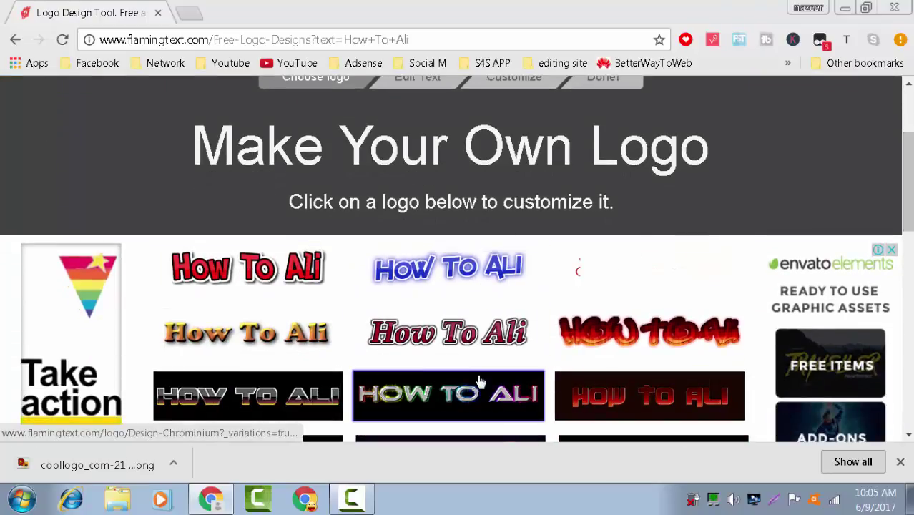
scroll(618, 347, down, 3)
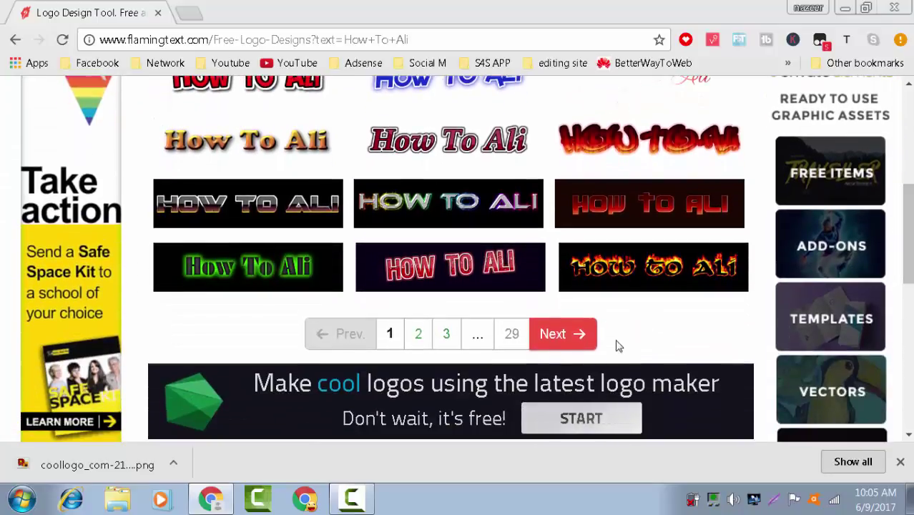
click(557, 336)
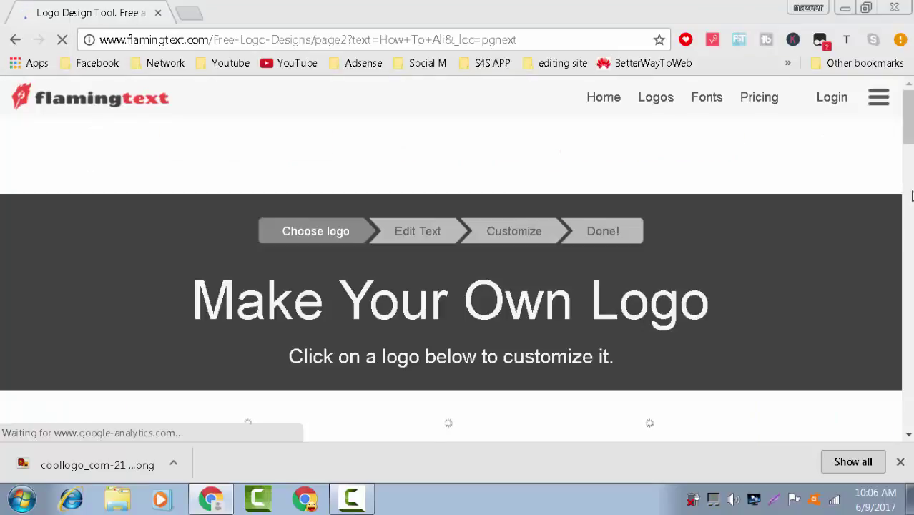
scroll(911, 156, down, 5)
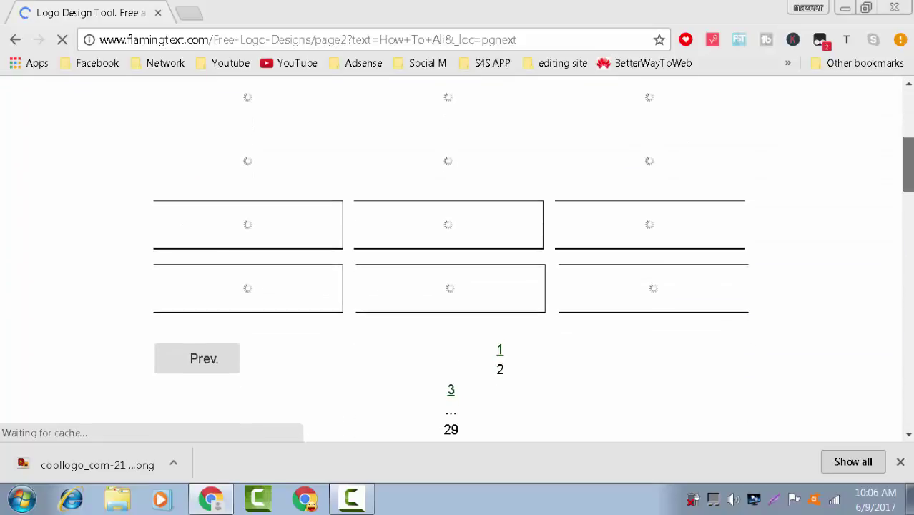
scroll(570, 264, up, 1)
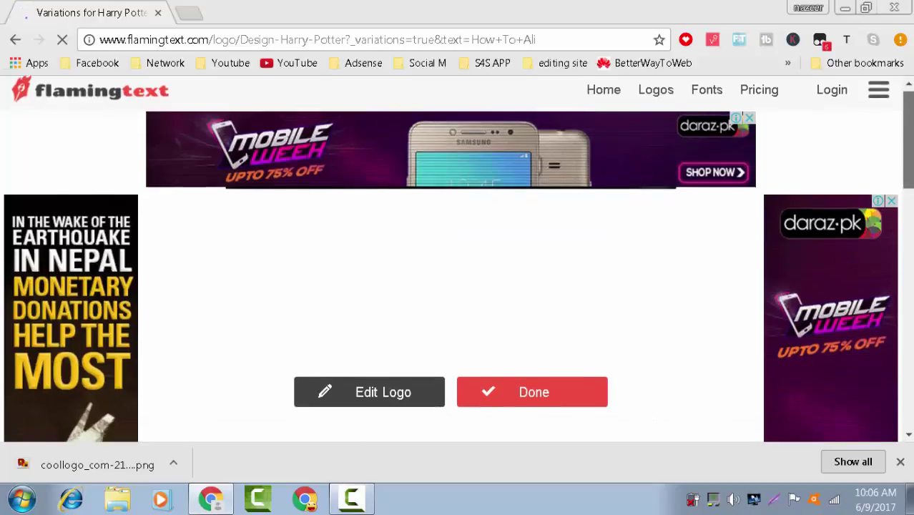
Look over the Harry Potter logo variations and open the main "How To Ali" logo for editing.
scroll(576, 330, down, 1)
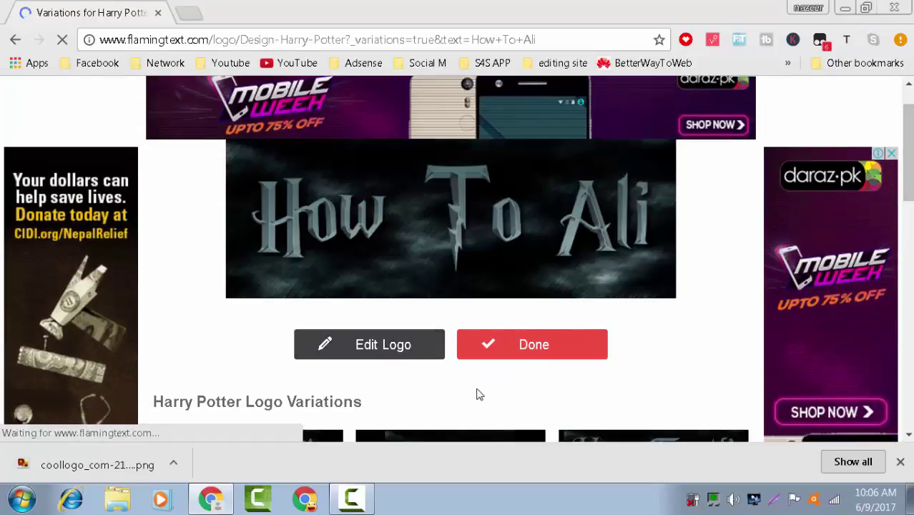
scroll(853, 219, down, 3)
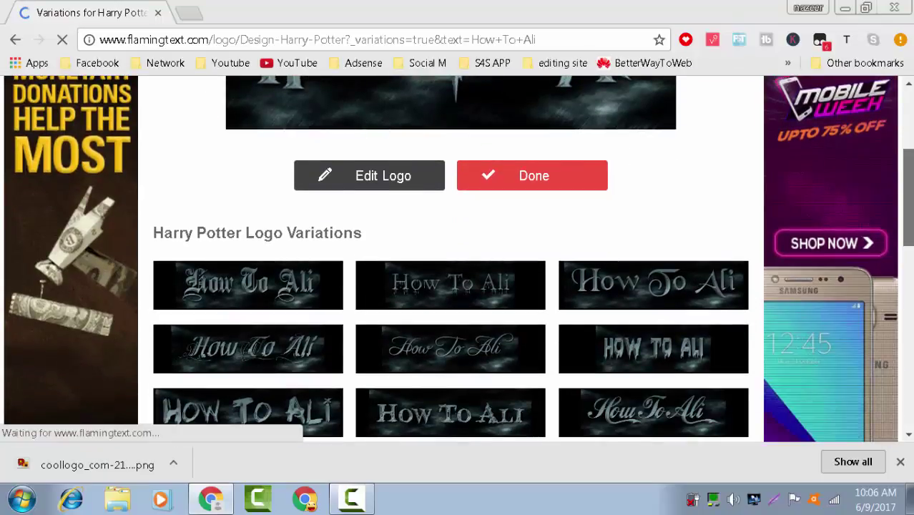
scroll(853, 220, up, 4)
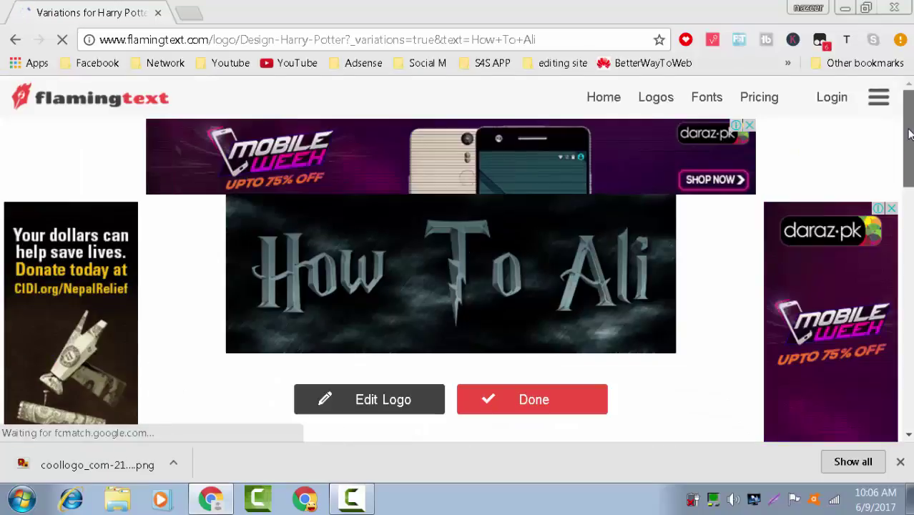
drag(910, 133, 909, 139)
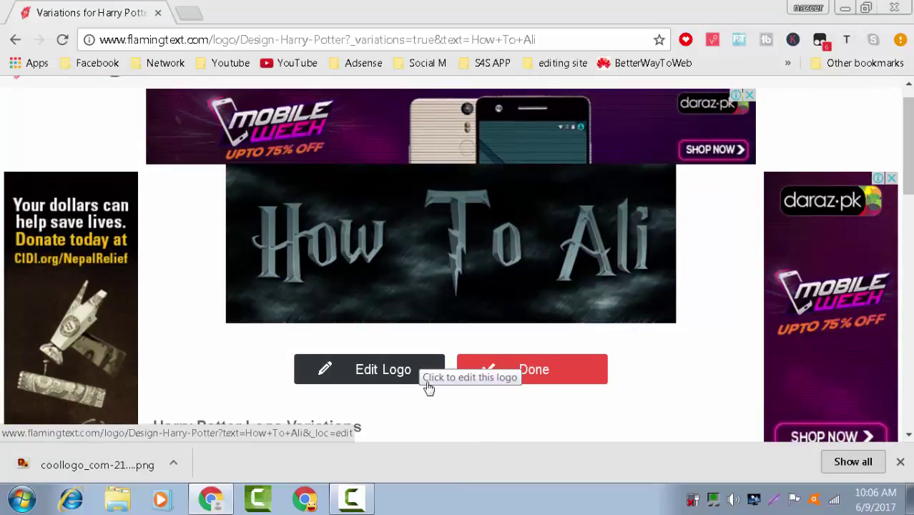
click(426, 382)
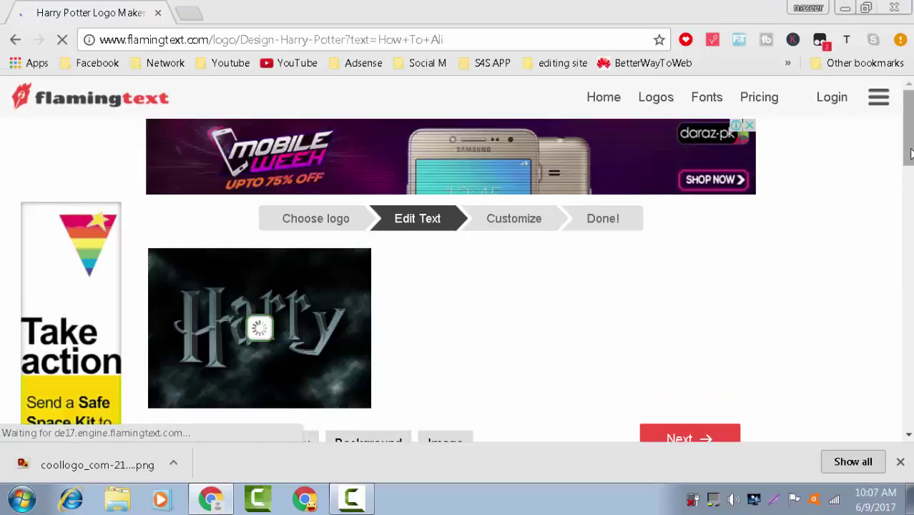
Reduce the logo text's font size to 97.
scroll(461, 269, down, 1)
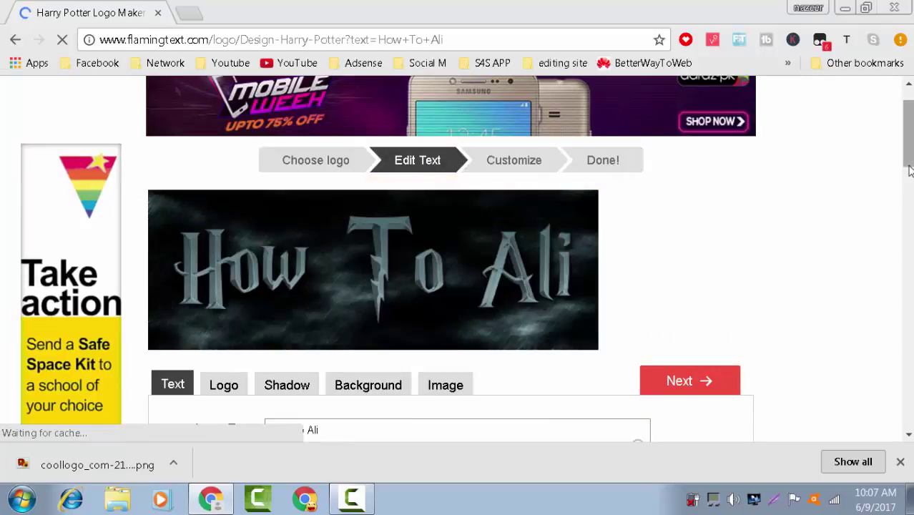
scroll(457, 257, down, 4)
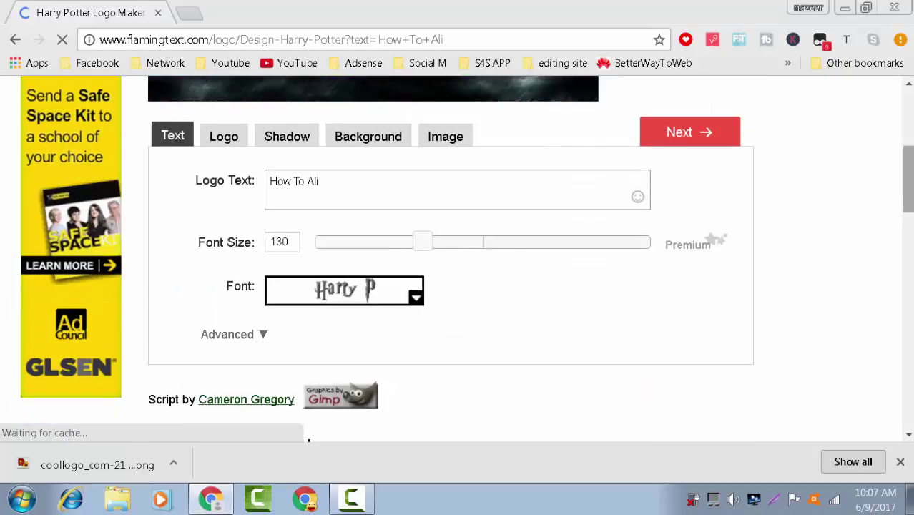
scroll(451, 257, up, 3)
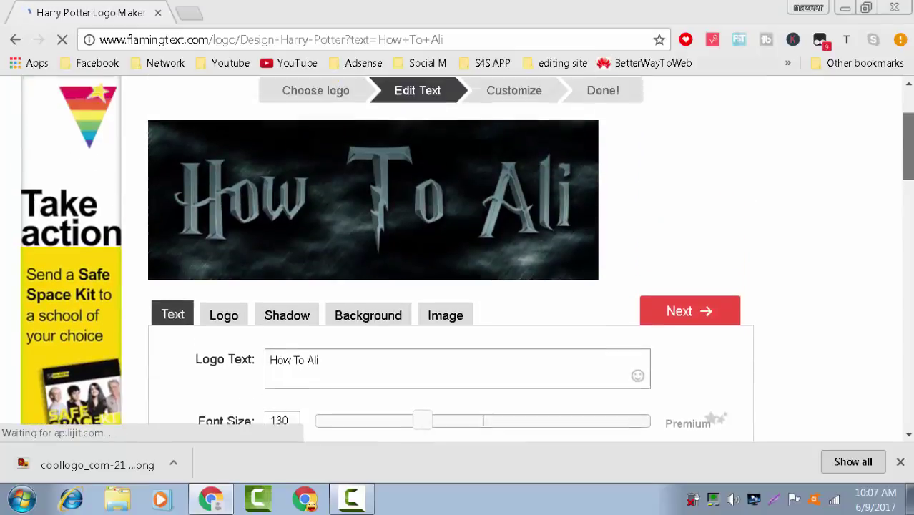
scroll(778, 246, down, 1)
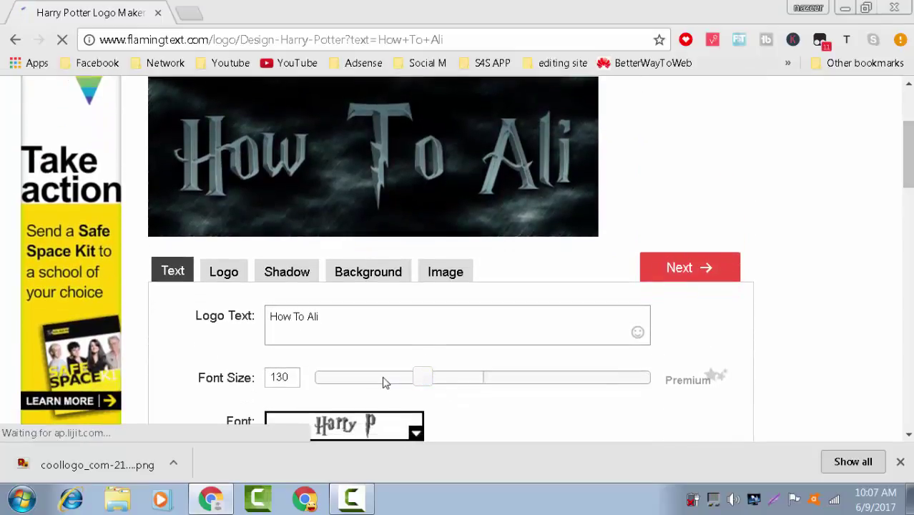
drag(427, 379, 380, 376)
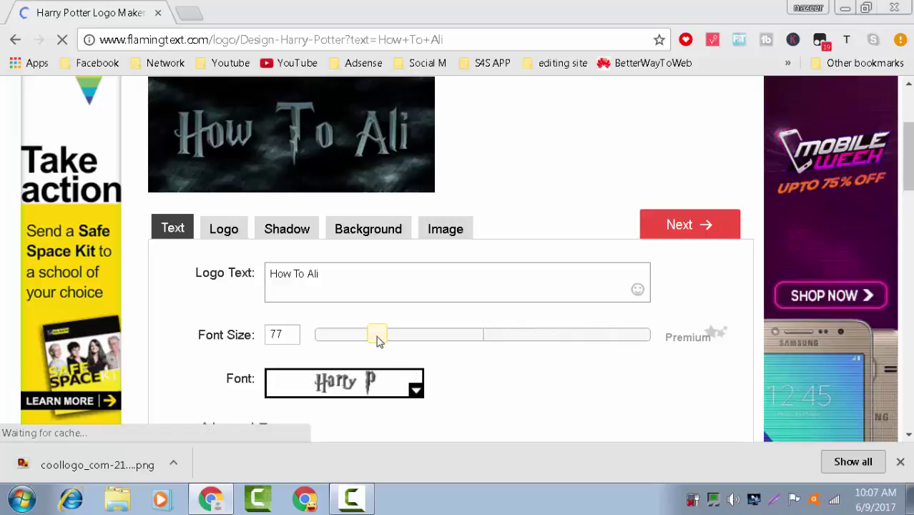
drag(378, 341, 395, 339)
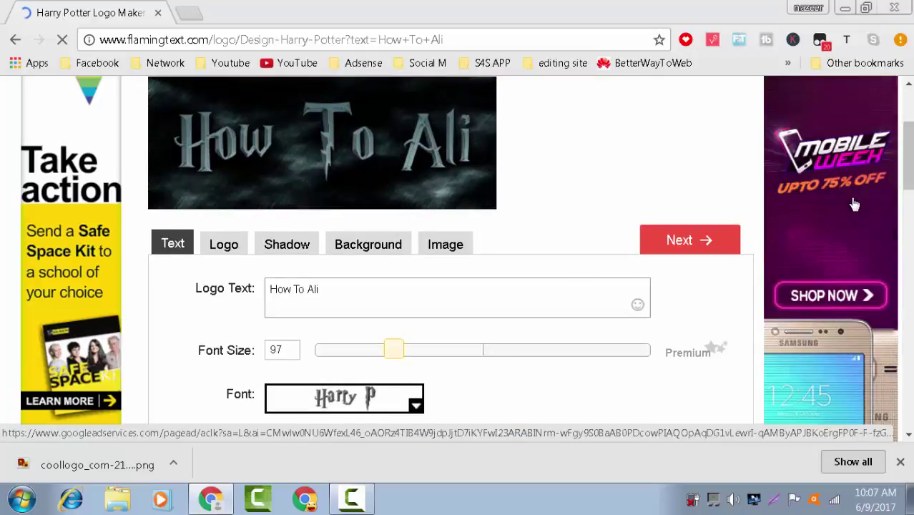
Change the logo font to Queen of Hearts from the Love font category.
scroll(505, 354, down, 2)
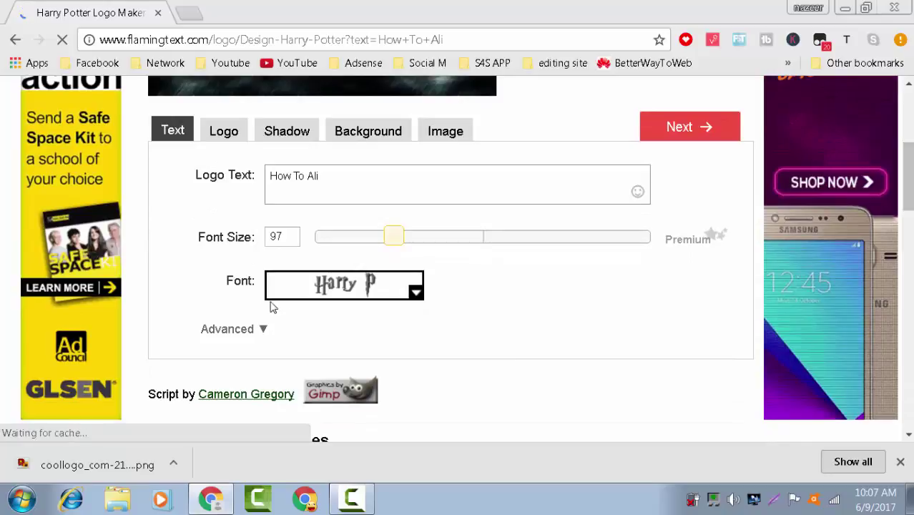
click(337, 292)
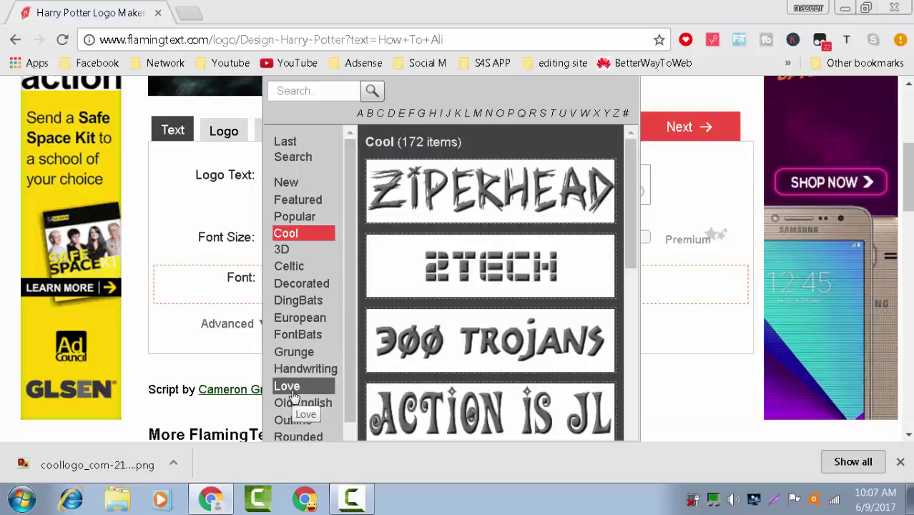
drag(636, 204, 636, 320)
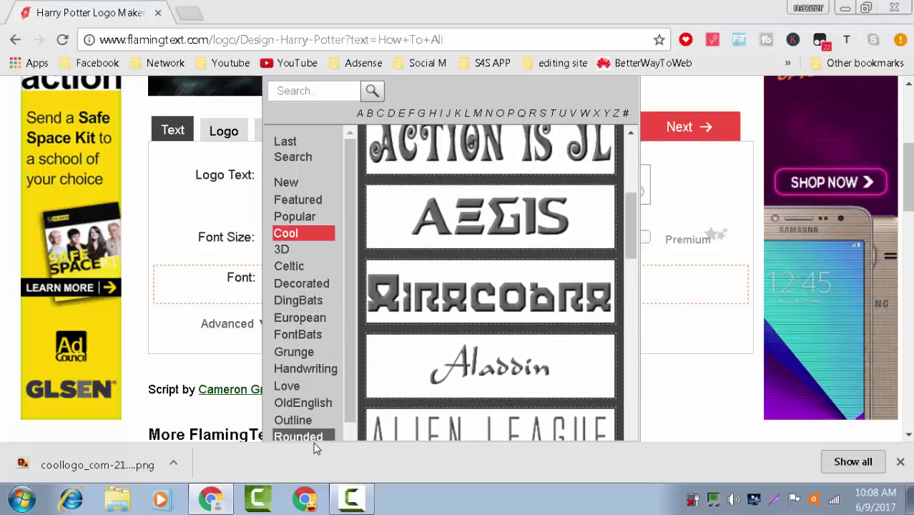
click(290, 386)
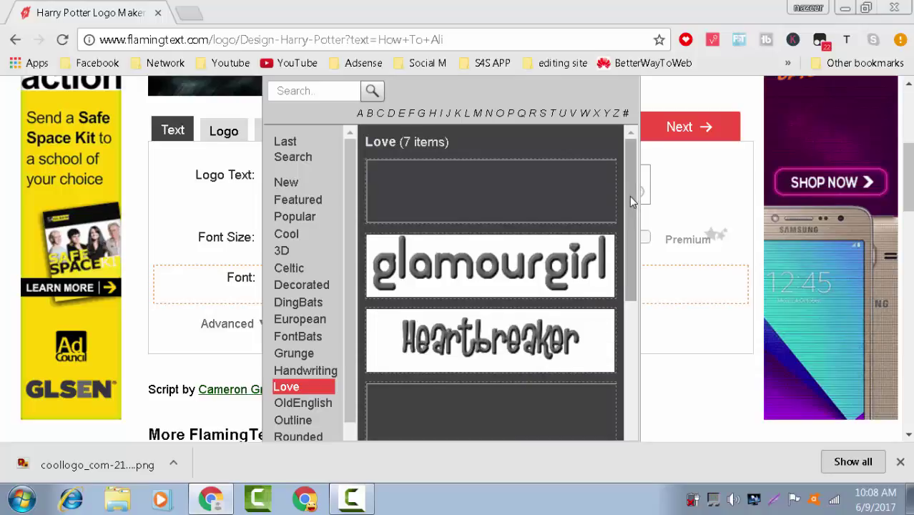
drag(629, 195, 651, 306)
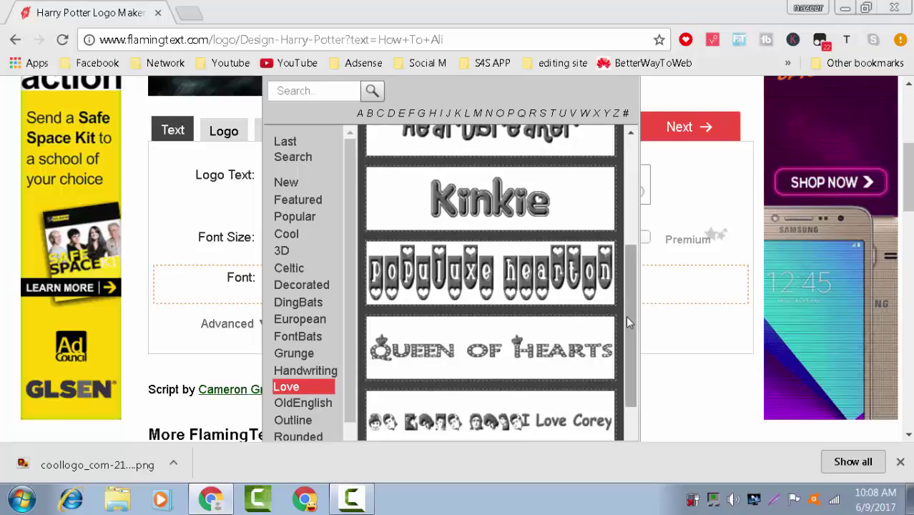
click(542, 369)
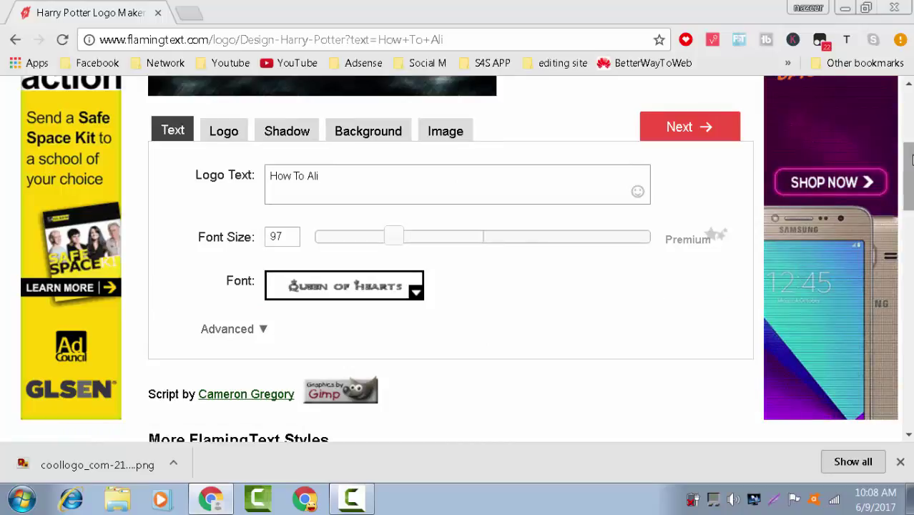
Finish editing the logo text and proceed to the finished logo with its download options.
scroll(911, 143, up, 2)
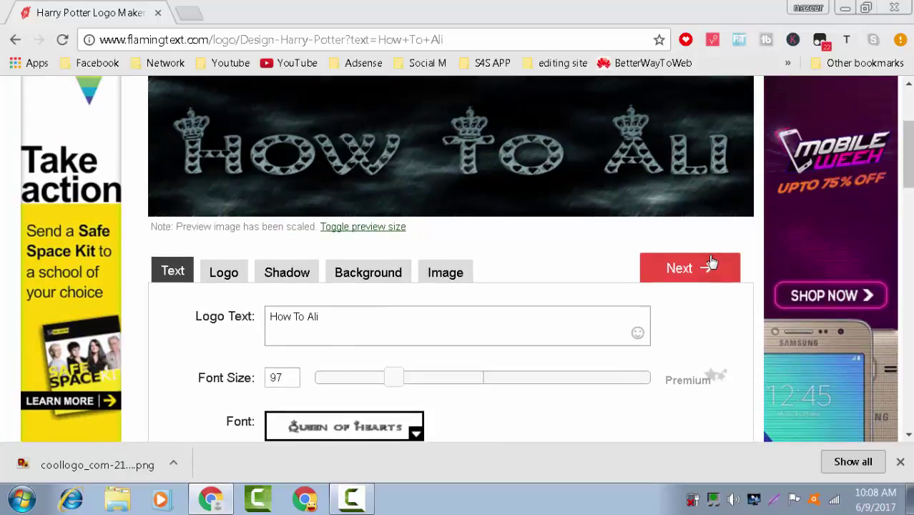
click(712, 263)
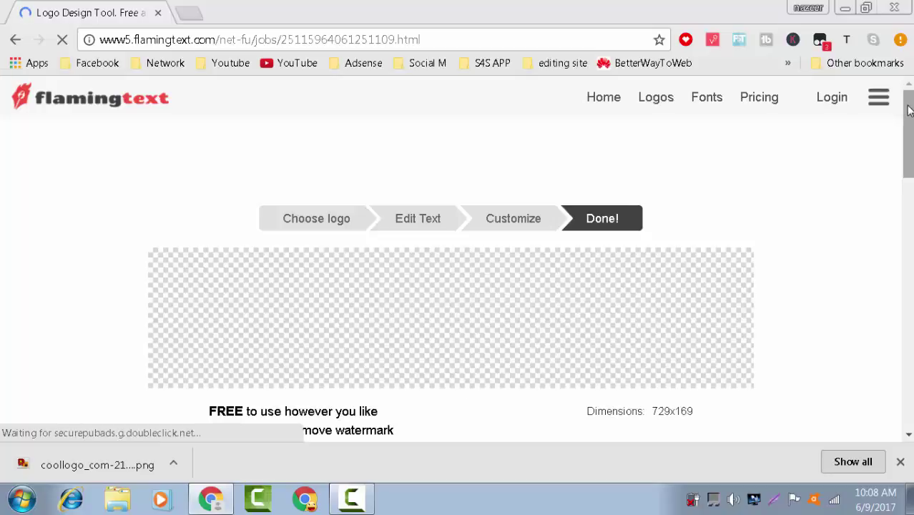
scroll(912, 125, down, 2)
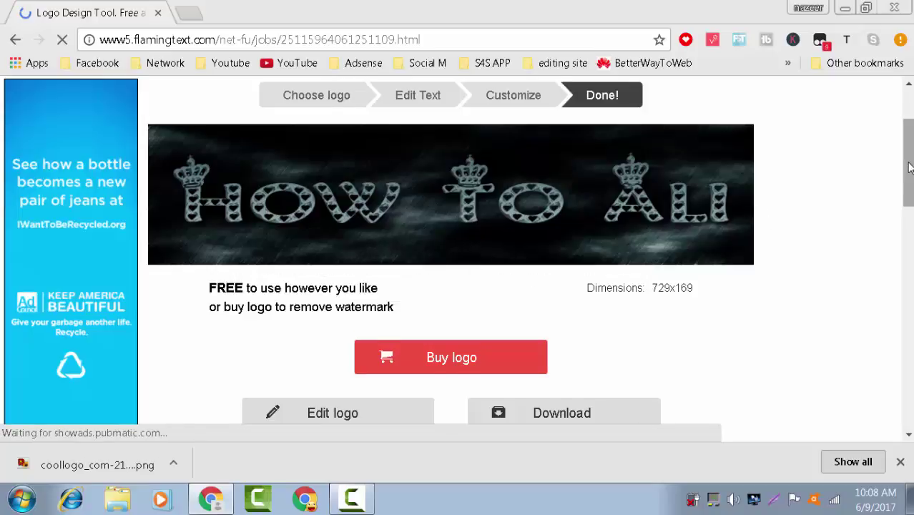
Review the options for the finished "How To Ali" logo and request its free download.
scroll(458, 250, down, 1)
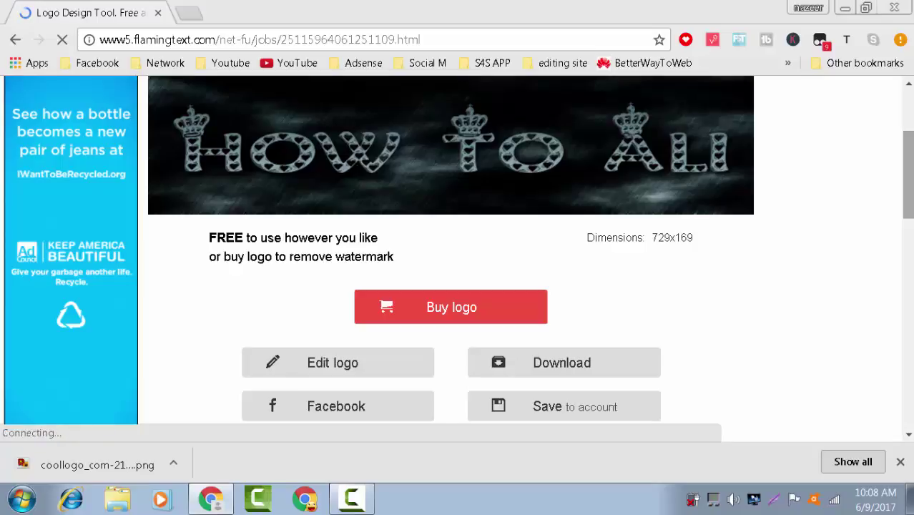
scroll(458, 250, down, 2)
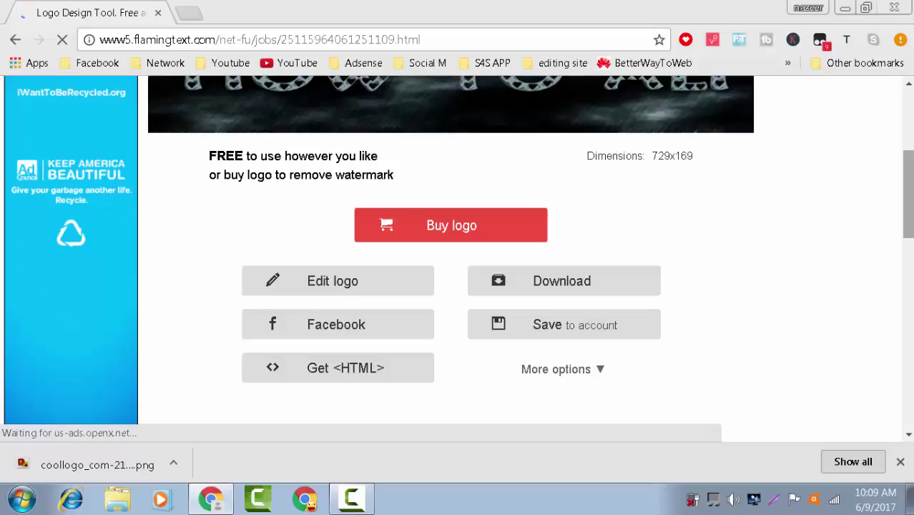
scroll(458, 250, down, 4)
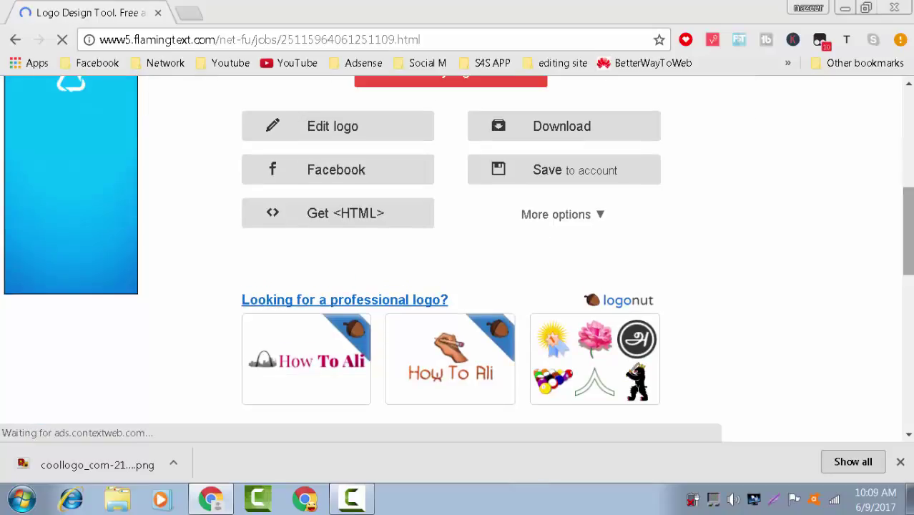
scroll(457, 250, up, 1)
scroll(458, 250, down, 2)
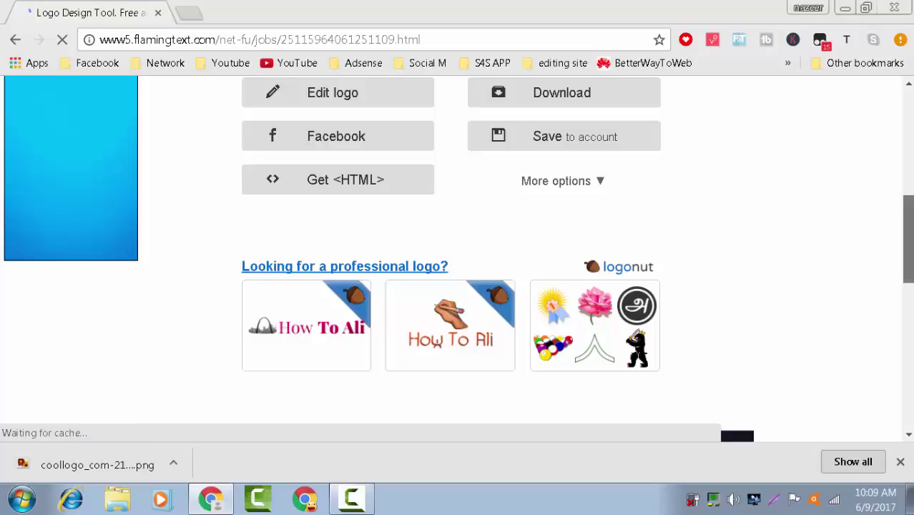
scroll(458, 250, up, 4)
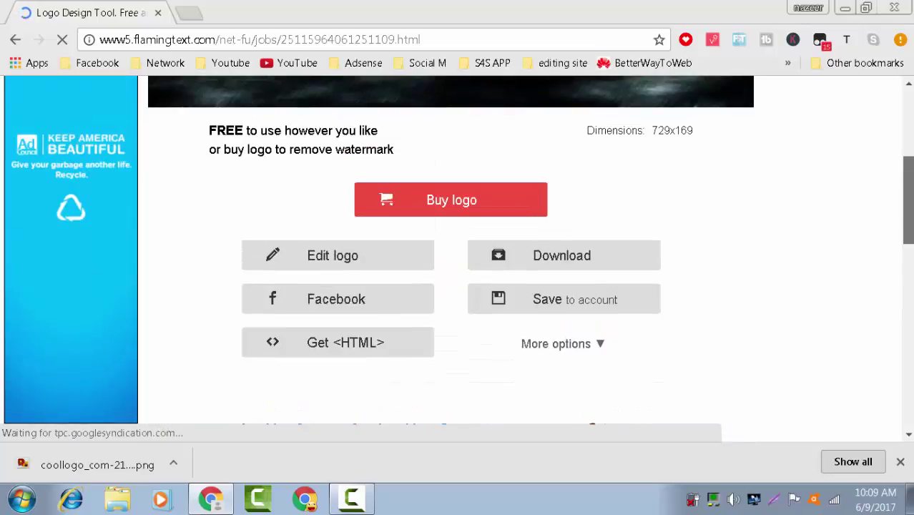
click(640, 261)
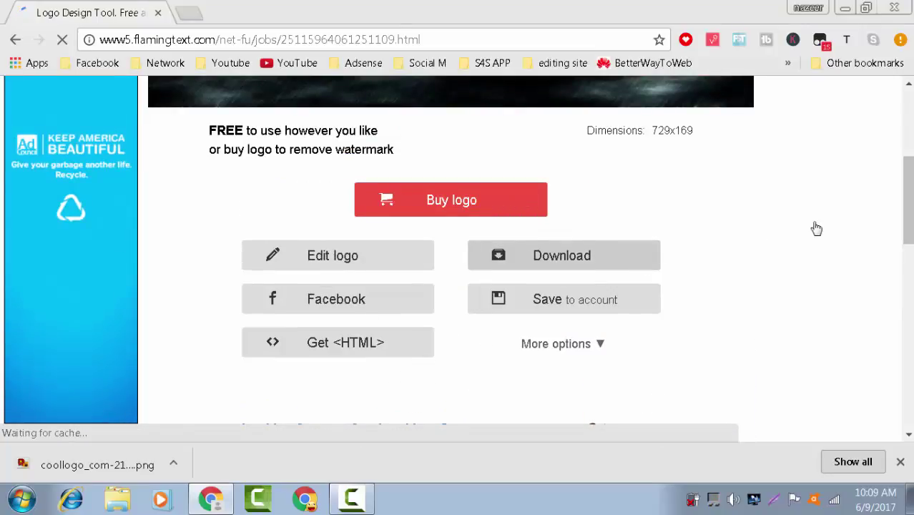